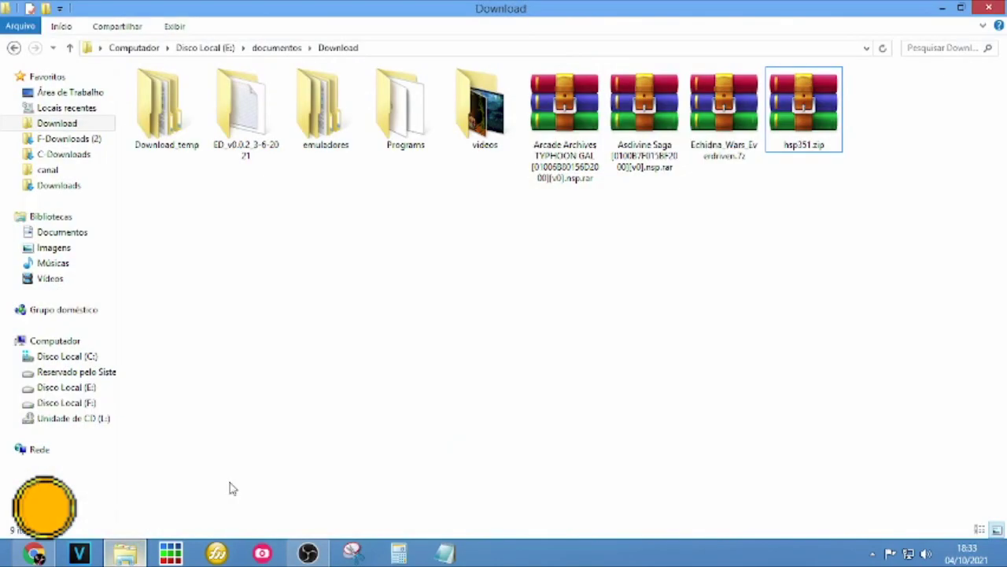
# Step: Select only the Echidna_Wars_Everdriven archive among the downloaded files
pyautogui.click(529, 181)
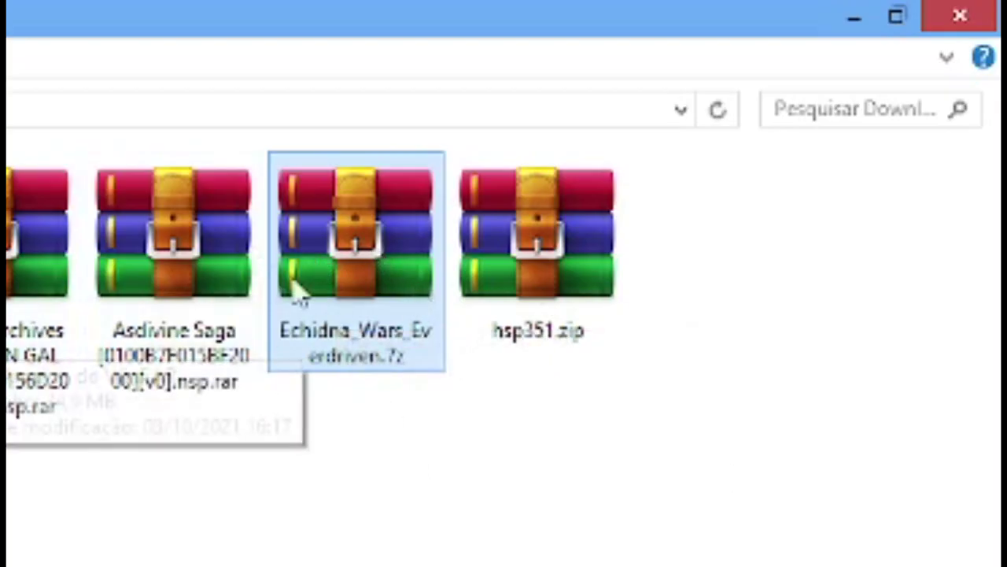
pyautogui.moveTo(577, 244); pyautogui.dragTo(547, 247)
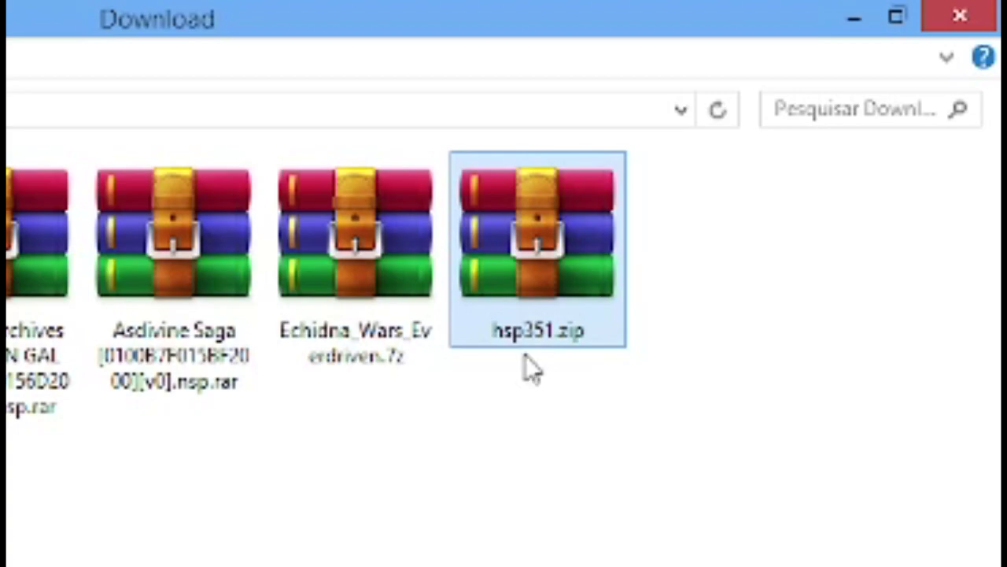
pyautogui.moveTo(529, 243)
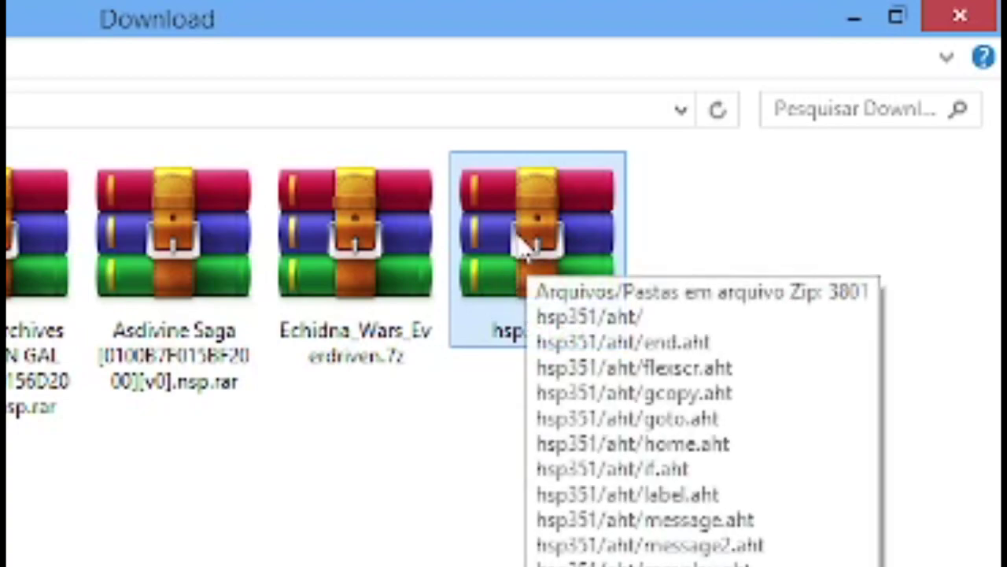
pyautogui.moveTo(526, 245); pyautogui.dragTo(554, 319)
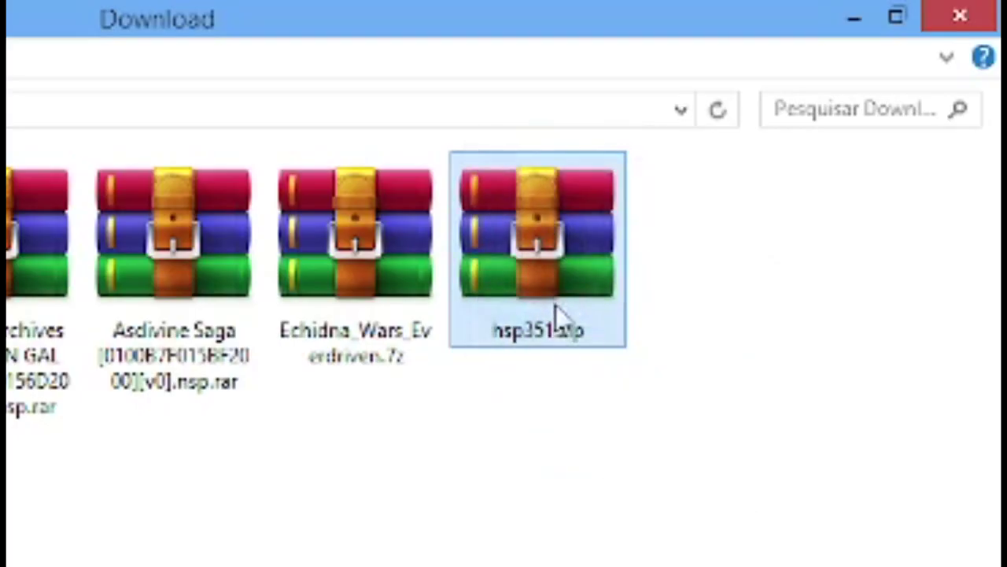
pyautogui.moveTo(551, 274); pyautogui.dragTo(565, 322)
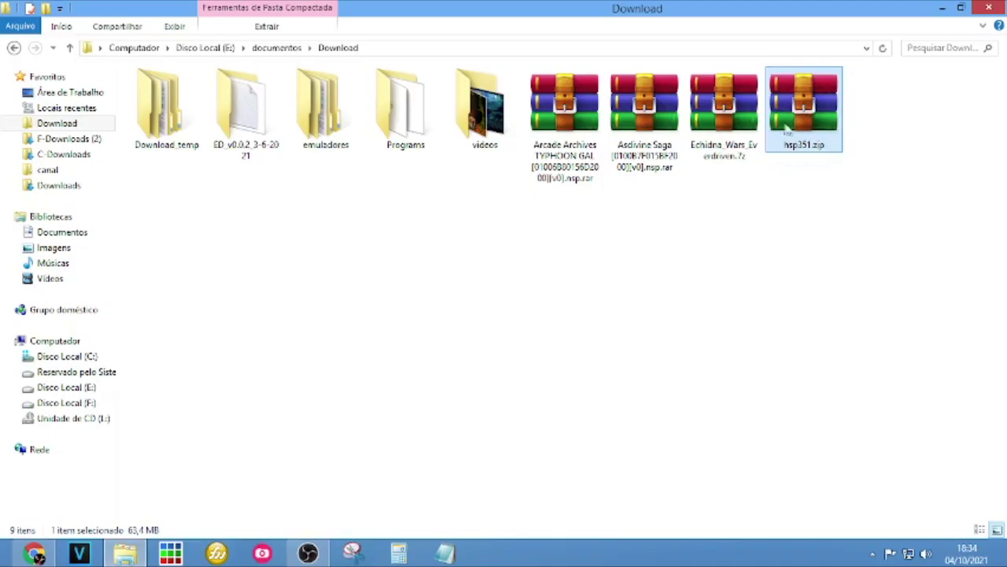
pyautogui.click(389, 251)
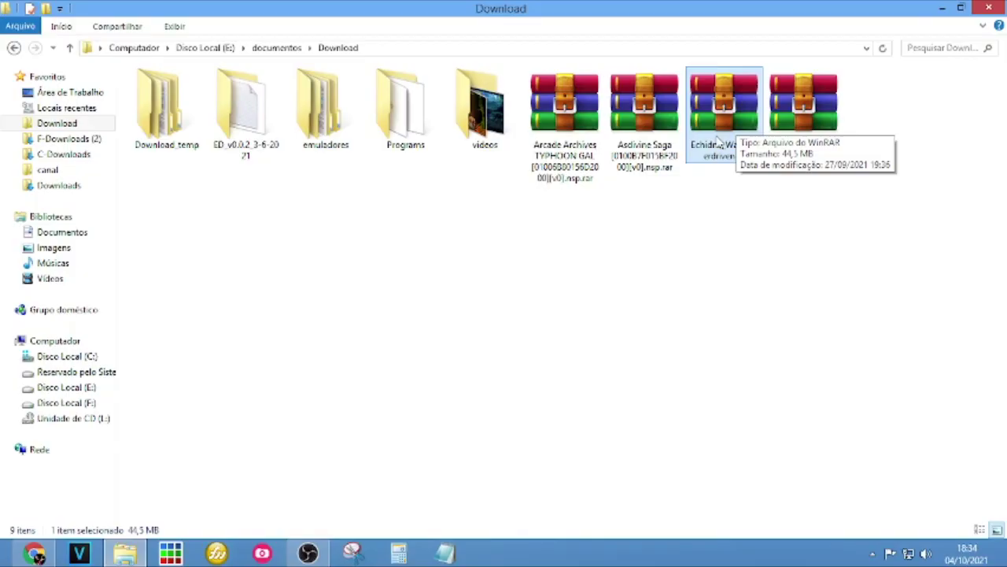
pyautogui.hotkey('shift', 'Right')
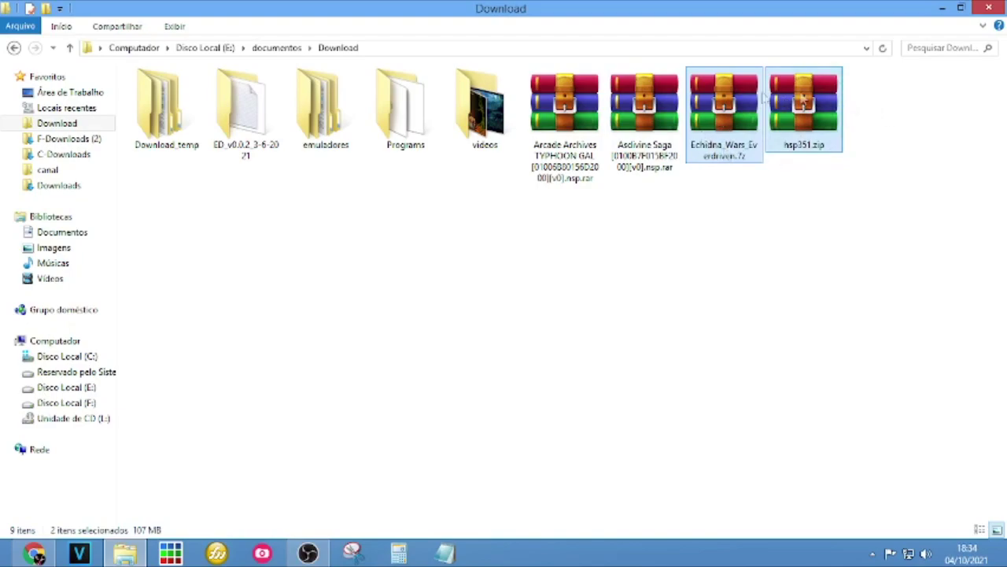
pyautogui.click(730, 122)
# Step: Extract the archive to 'Echidna_Wars_Everdriven\' and open the new folder
pyautogui.rightClick(728, 112)
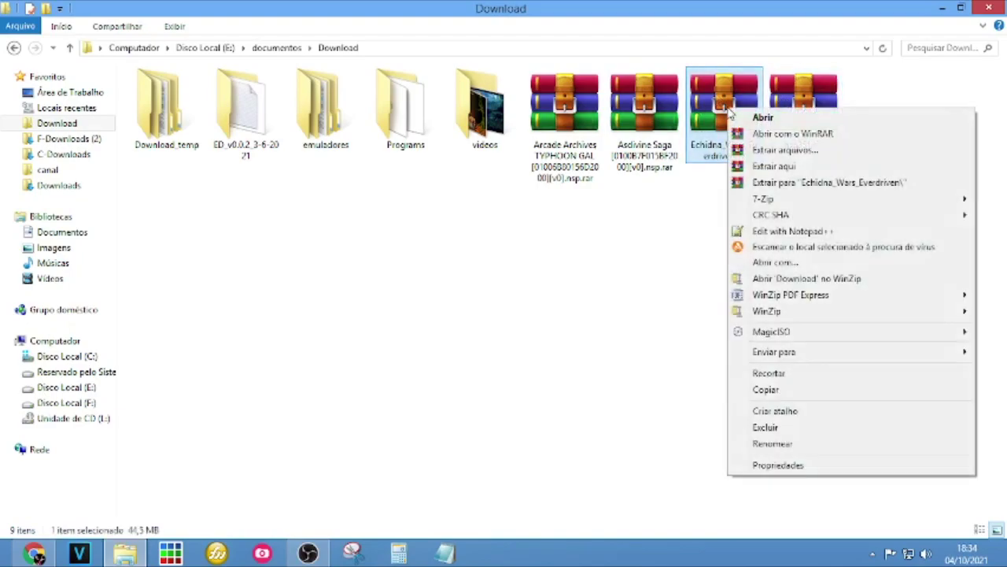
pyautogui.click(809, 189)
pyautogui.doubleClick(239, 157)
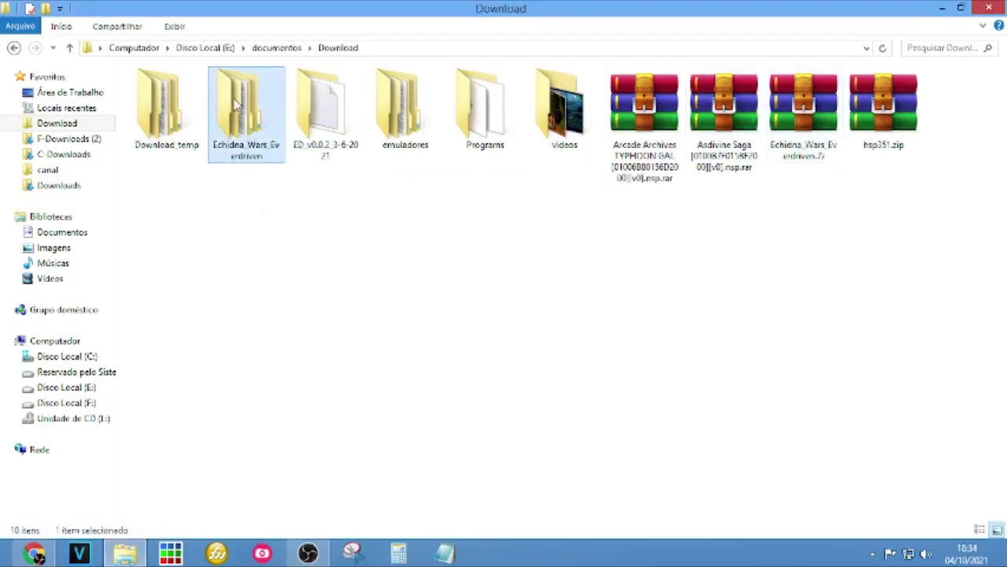
# Step: Reopen the extracted Echidna_Wars_Everdriven folder and its inner Echidna Wars Everdriven folder
pyautogui.click(14, 48)
pyautogui.moveTo(251, 110); pyautogui.dragTo(539, 170)
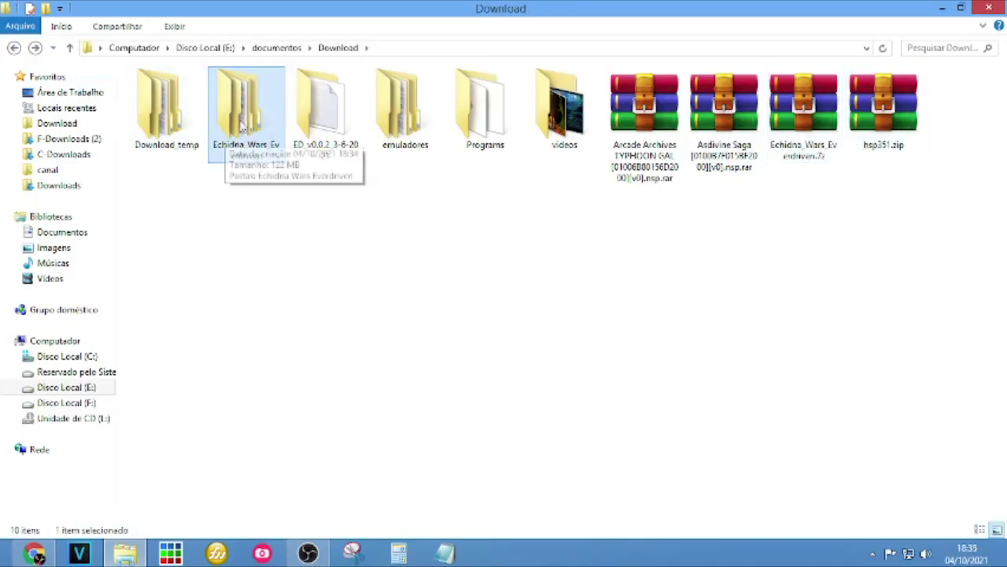
pyautogui.click(823, 119)
pyautogui.click(266, 123)
pyautogui.click(815, 122)
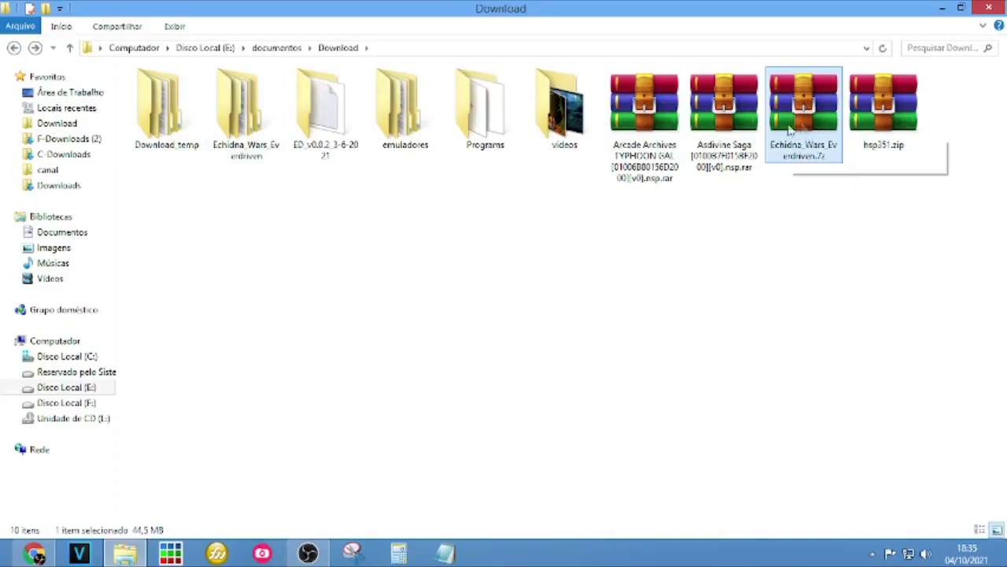
pyautogui.doubleClick(241, 113)
pyautogui.doubleClick(178, 101)
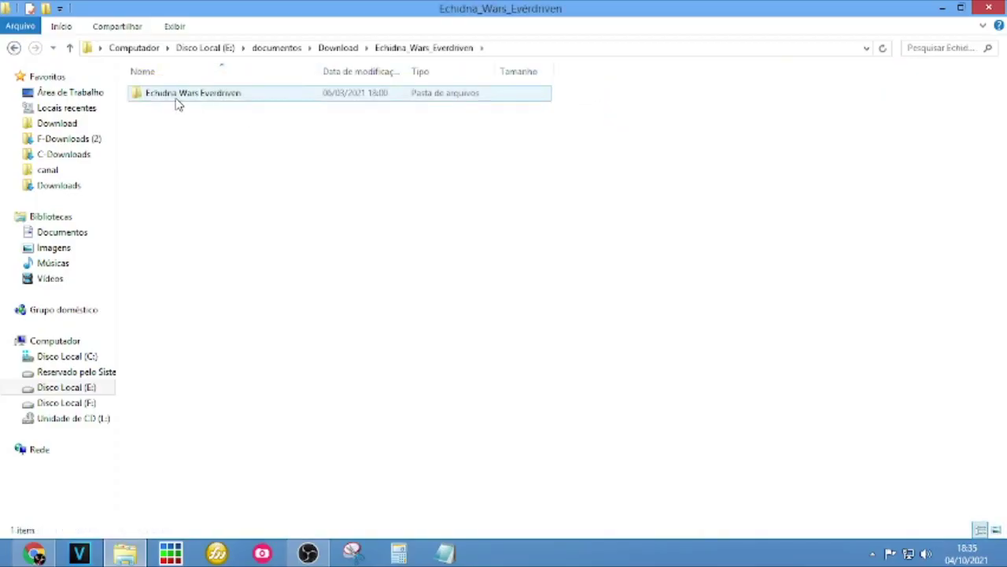
# Step: View the folders as Large Icons and browse into the game and data folders
pyautogui.click(996, 530)
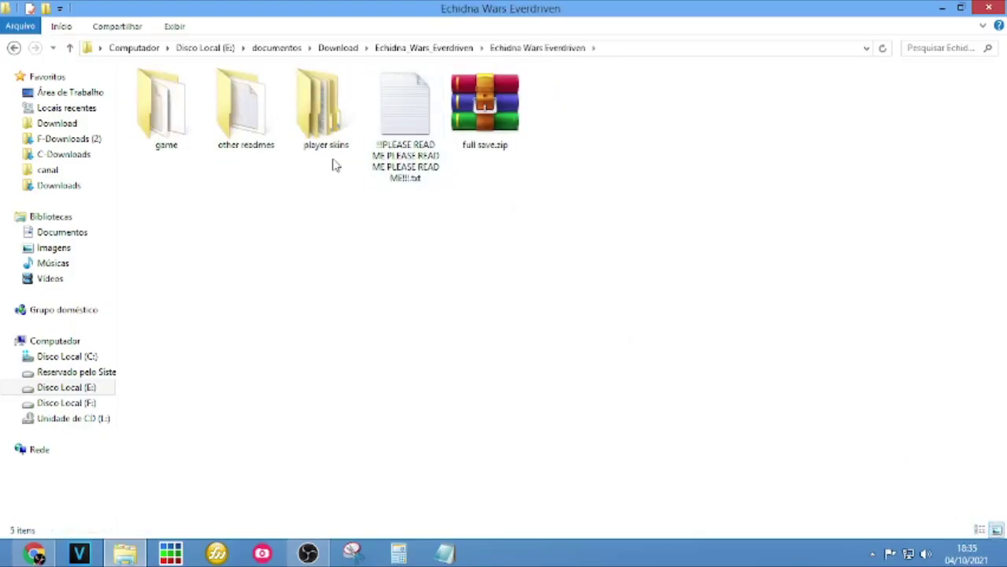
pyautogui.doubleClick(176, 117)
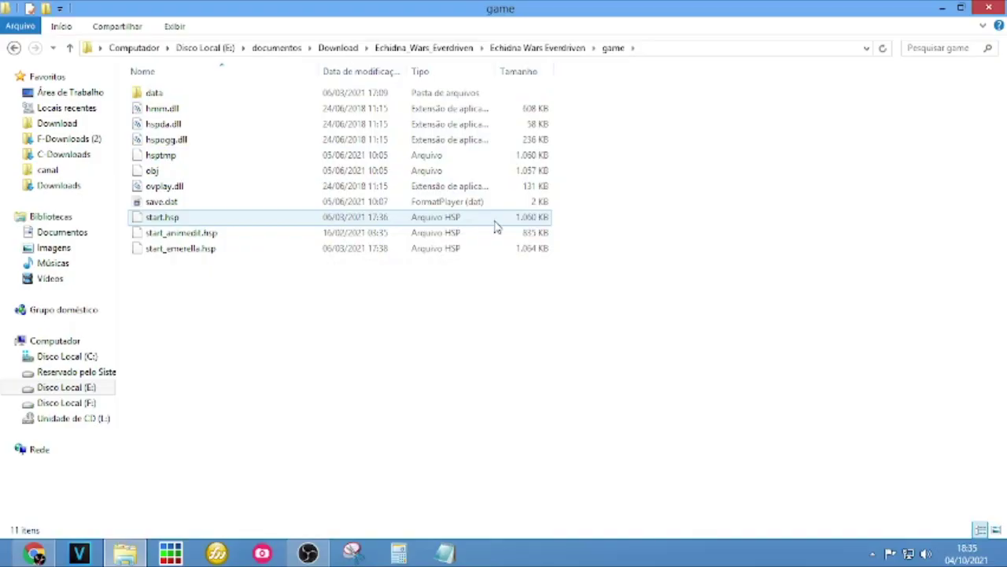
pyautogui.click(998, 532)
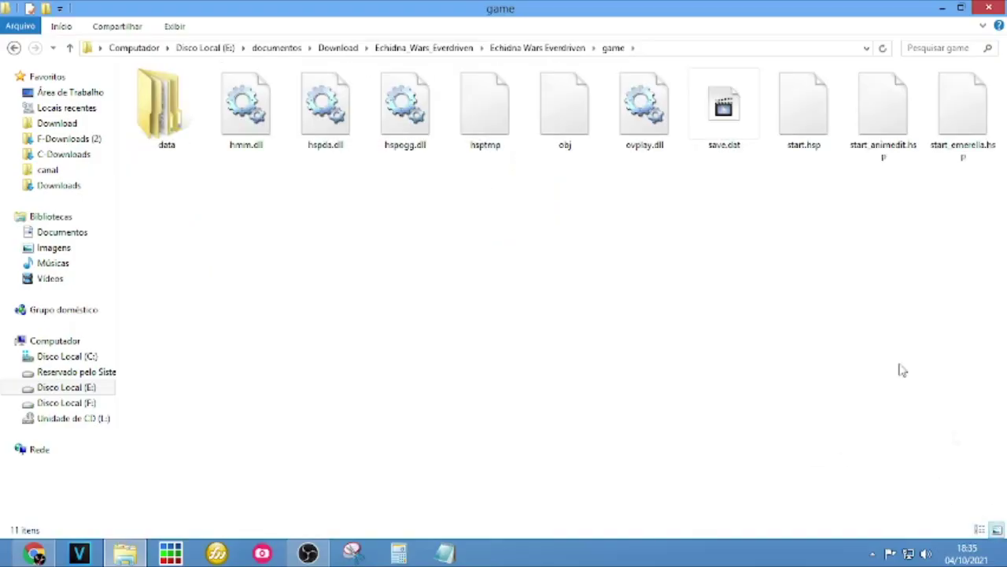
pyautogui.doubleClick(161, 110)
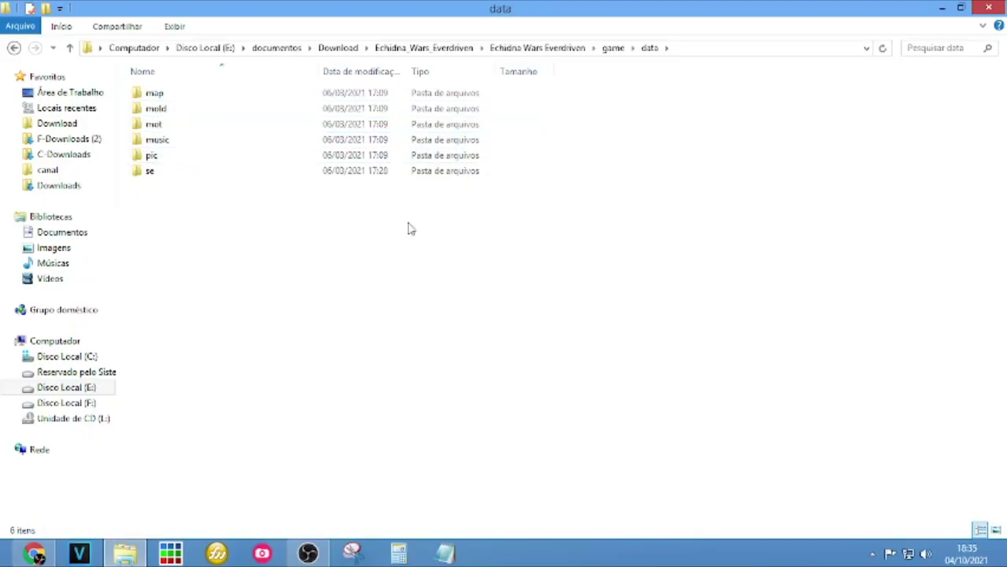
# Step: Navigate back up to Download and select hsp351.zip
pyautogui.click(14, 48)
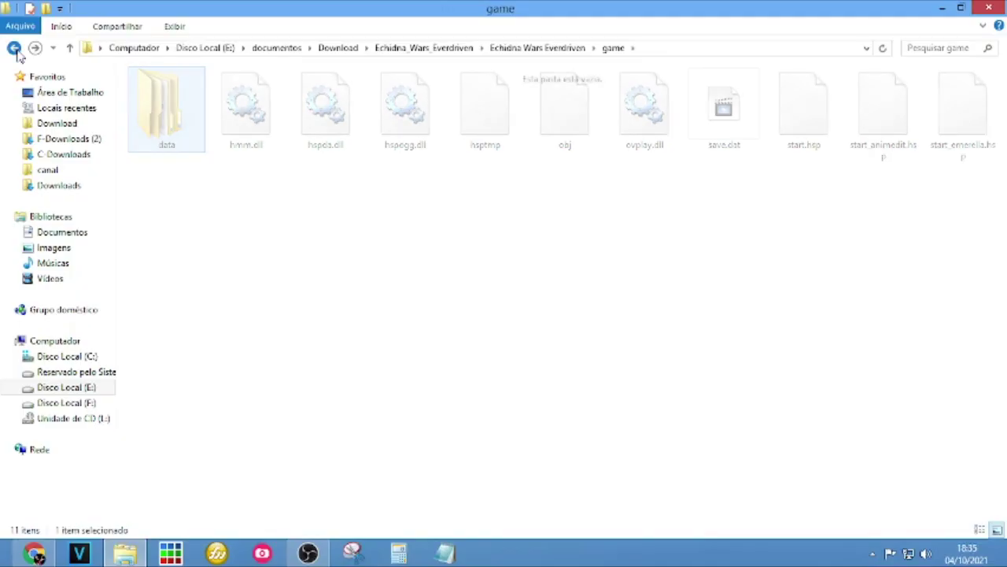
pyautogui.click(15, 48)
pyautogui.click(15, 48)
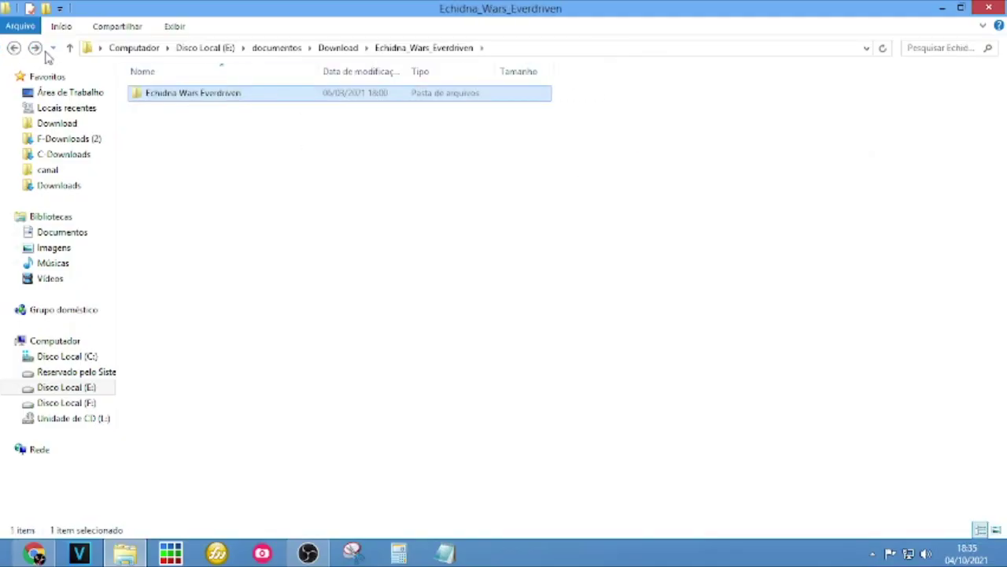
pyautogui.click(15, 48)
pyautogui.click(895, 103)
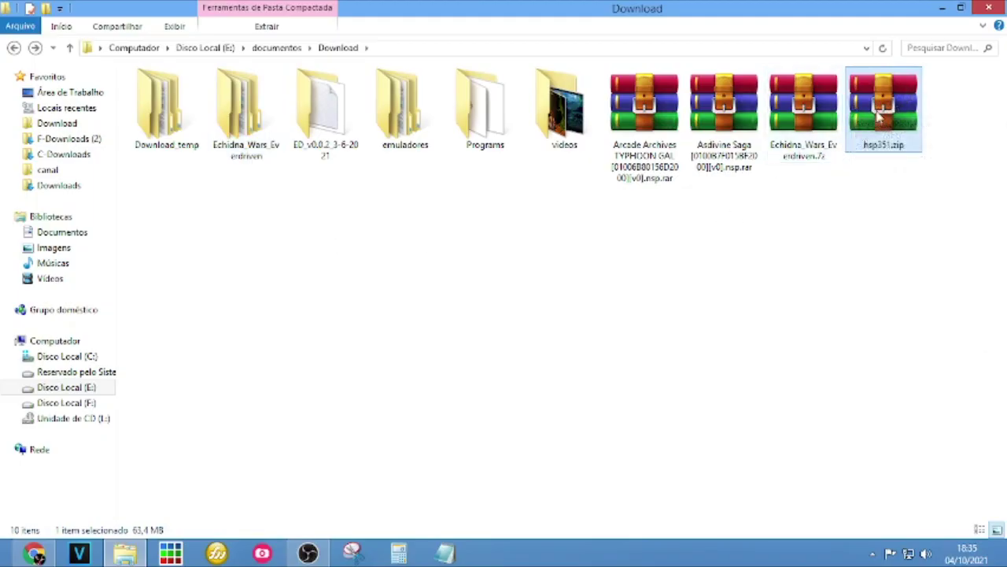
# Step: Drag hsp351.zip into the Echidna_Wars_Everdriven folder, open it, and show Large icons
pyautogui.moveTo(890, 114); pyautogui.dragTo(832, 151)
pyautogui.moveTo(913, 112); pyautogui.dragTo(247, 130)
pyautogui.doubleClick(247, 122)
pyautogui.click(163, 110)
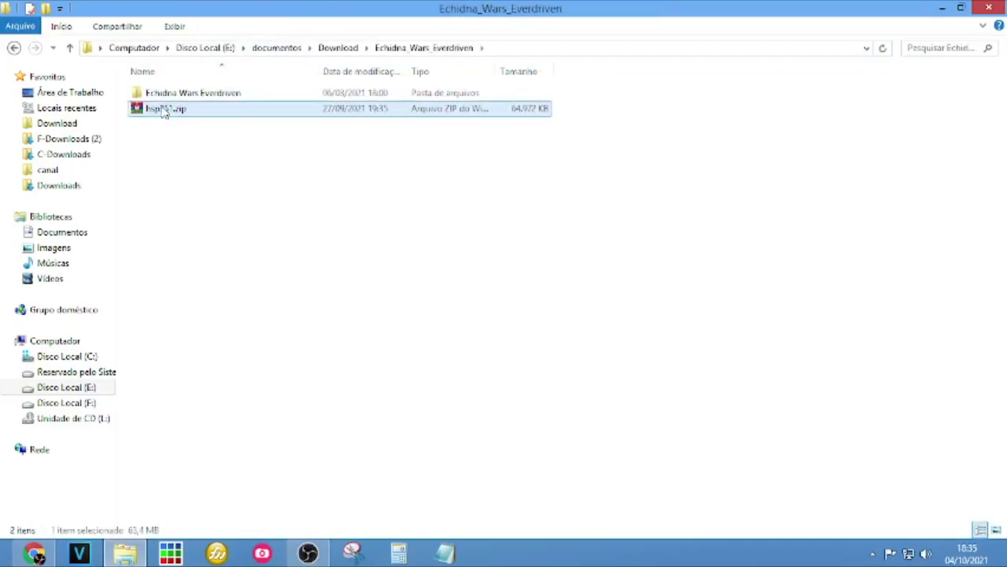
pyautogui.click(997, 529)
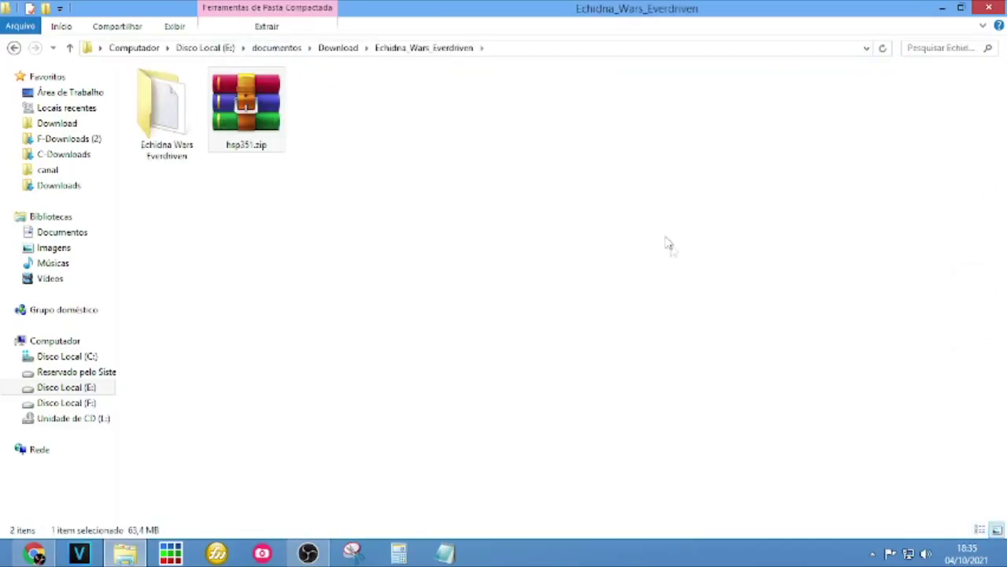
# Step: Extract hsp351.zip to 'hsp351\' with WinRAR
pyautogui.rightClick(244, 105)
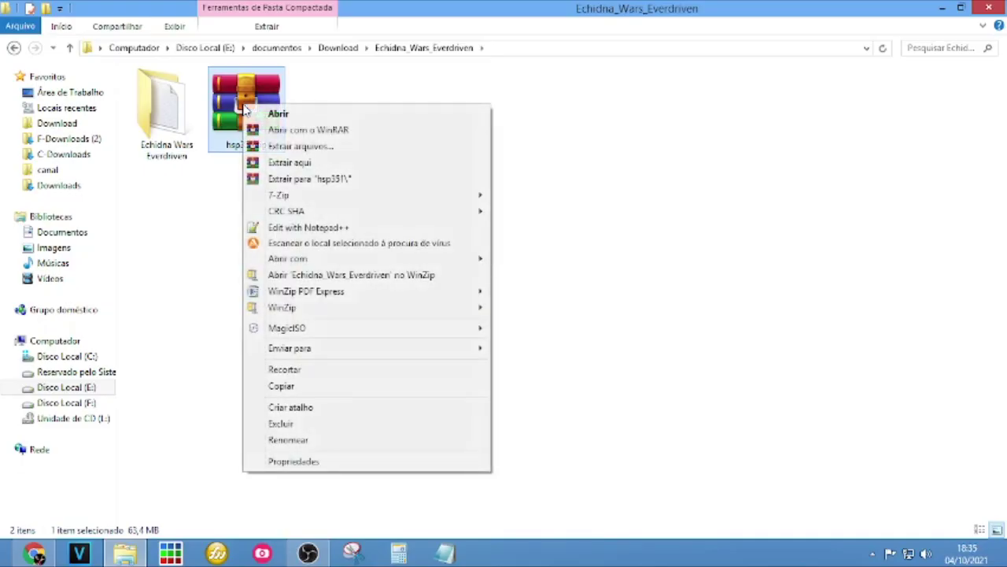
pyautogui.click(344, 181)
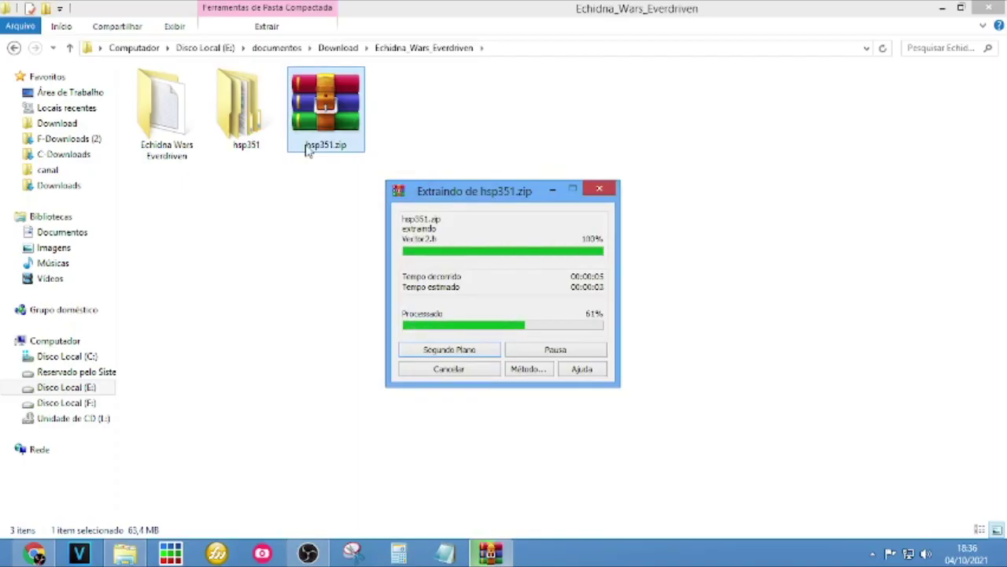
pyautogui.click(224, 144)
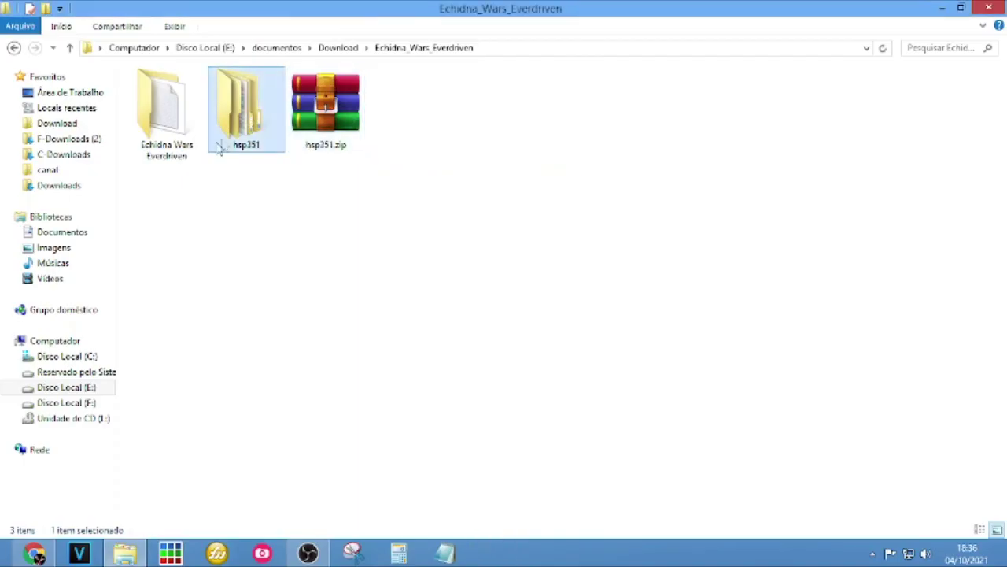
# Step: Open the new hsp351 folder and select the nested hsp351 folder inside
pyautogui.click(156, 105)
pyautogui.doubleClick(173, 118)
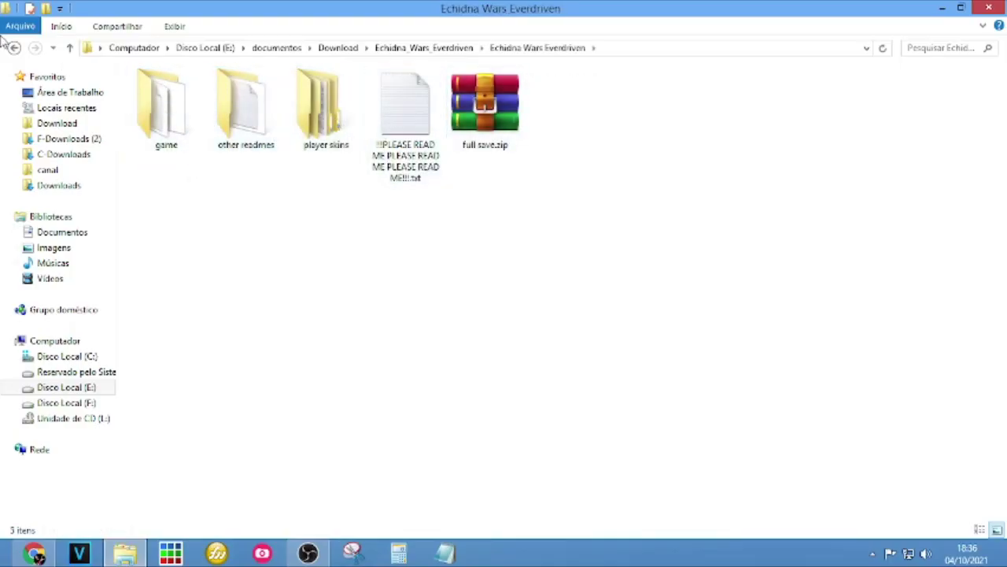
pyautogui.click(14, 47)
pyautogui.doubleClick(254, 118)
pyautogui.click(169, 93)
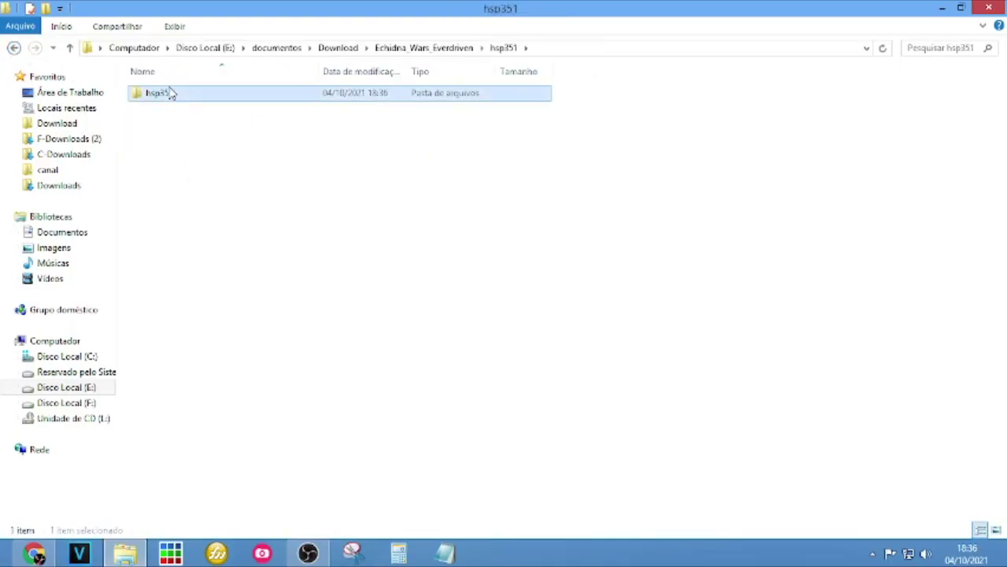
# Step: Check the nested hsp351 folder's contents, then cut it with Recortar
pyautogui.doubleClick(170, 93)
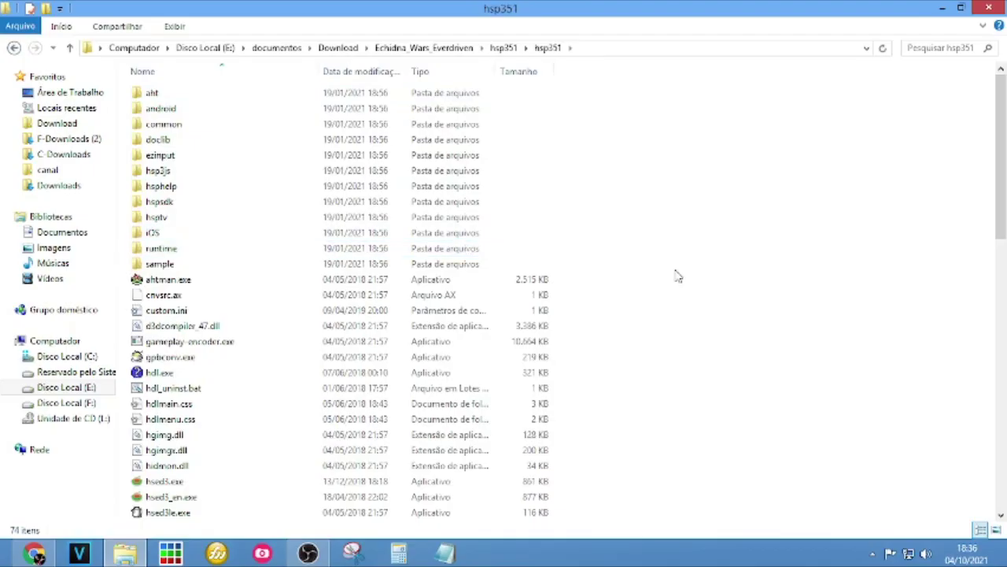
pyautogui.click(14, 47)
pyautogui.rightClick(169, 93)
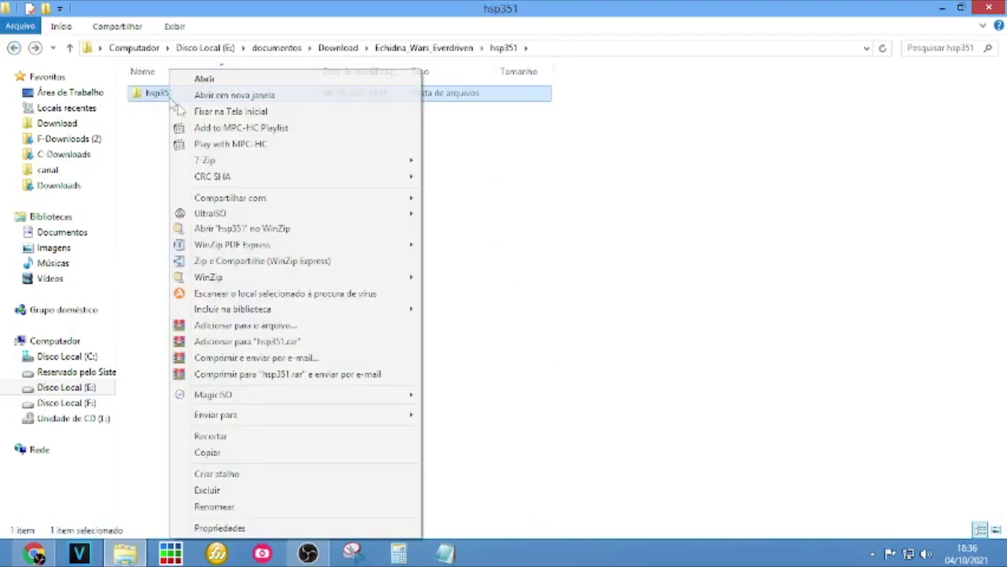
pyautogui.click(244, 438)
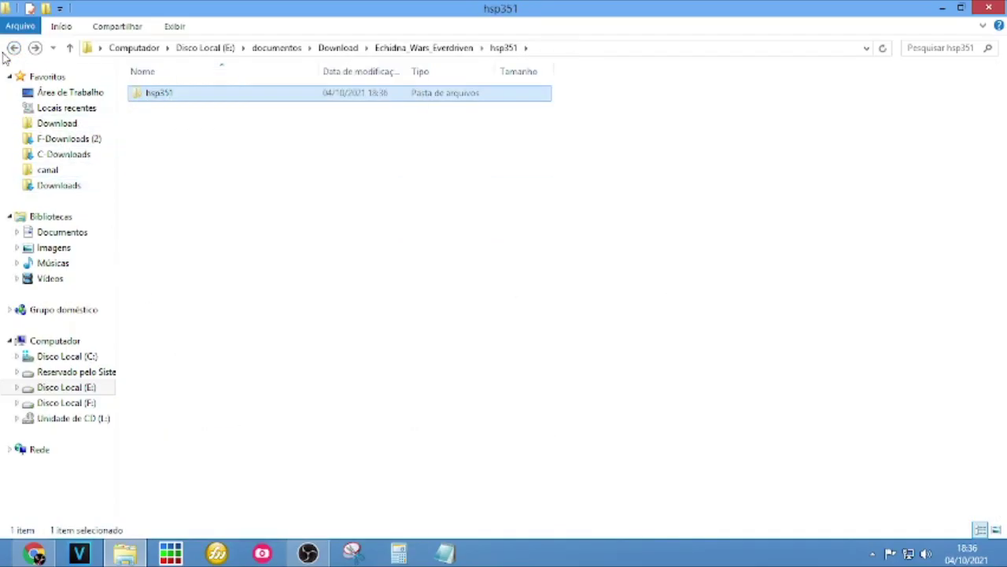
# Step: Paste the hsp351 folder into Echidna_Wars_Everdriven and verify its contents
pyautogui.click(14, 48)
pyautogui.rightClick(331, 285)
pyautogui.click(370, 381)
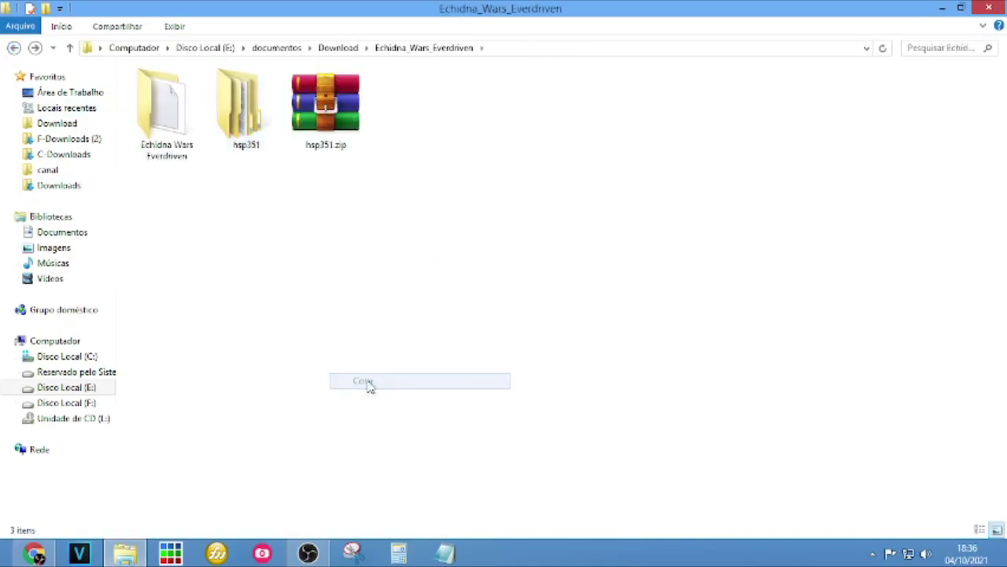
pyautogui.doubleClick(250, 126)
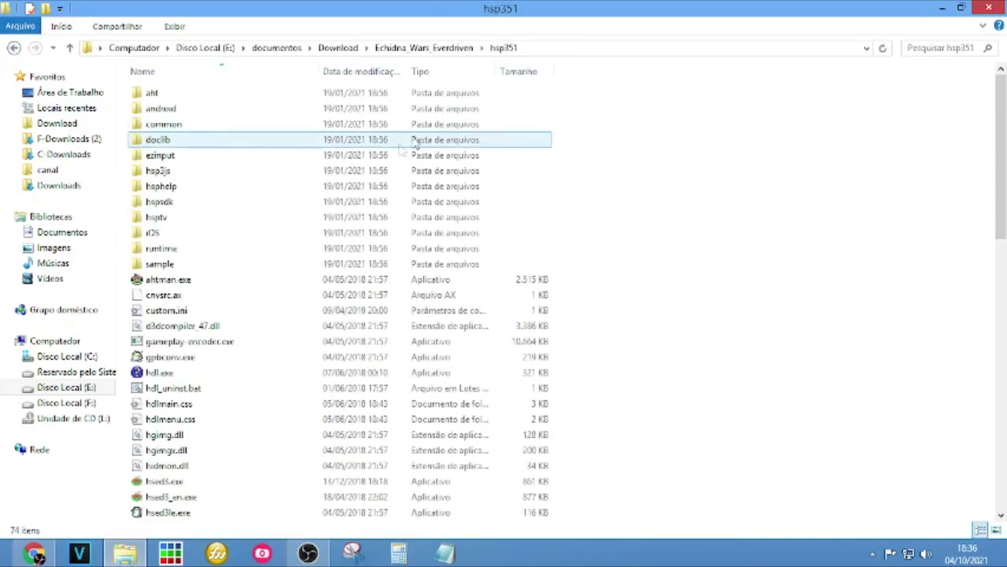
pyautogui.click(14, 48)
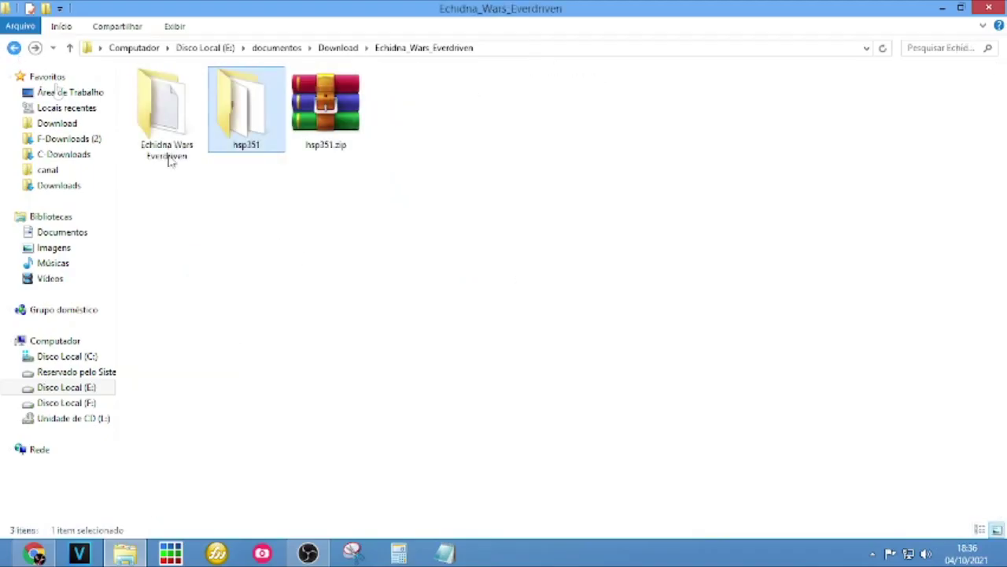
# Step: Browse the Echidna Wars Everdriven subfolder and game folder, then return to Echidna_Wars_Everdriven
pyautogui.doubleClick(181, 118)
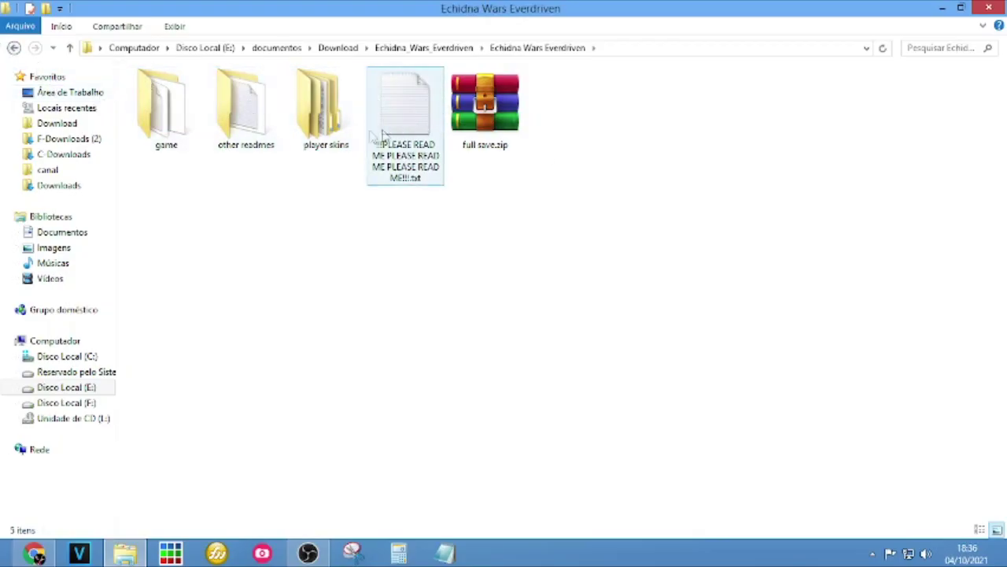
pyautogui.click(336, 117)
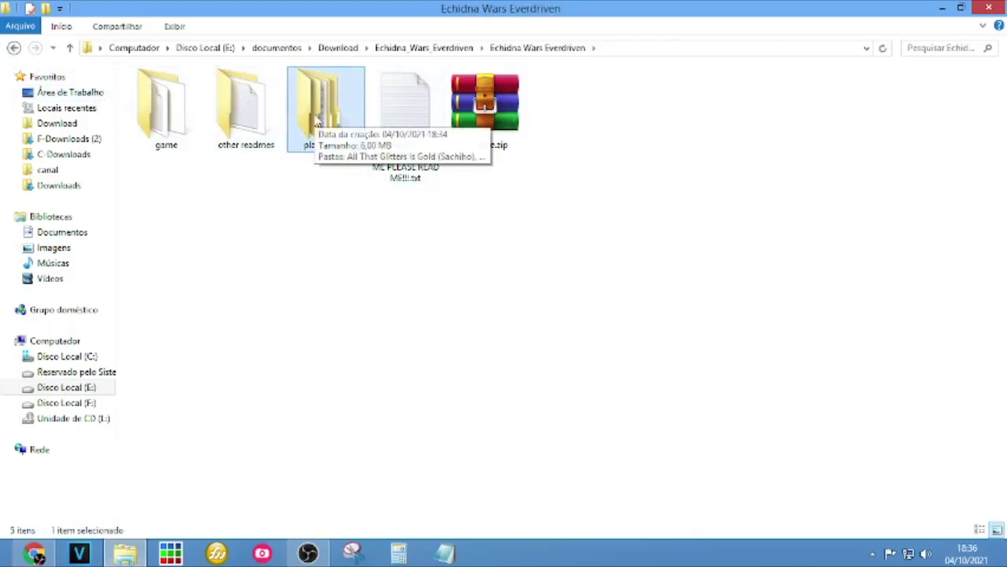
pyautogui.click(480, 115)
pyautogui.click(236, 118)
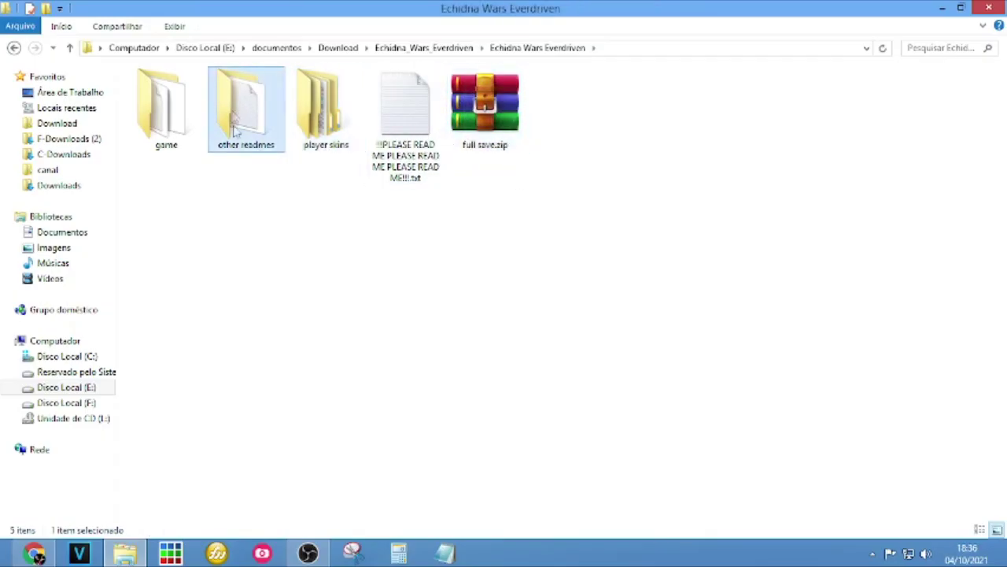
pyautogui.doubleClick(160, 114)
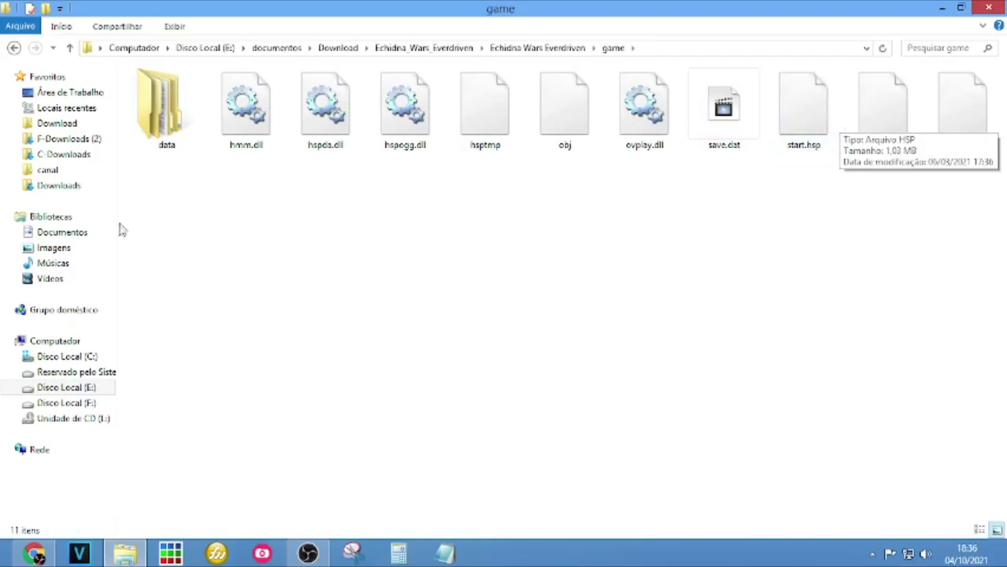
pyautogui.click(14, 49)
pyautogui.click(14, 48)
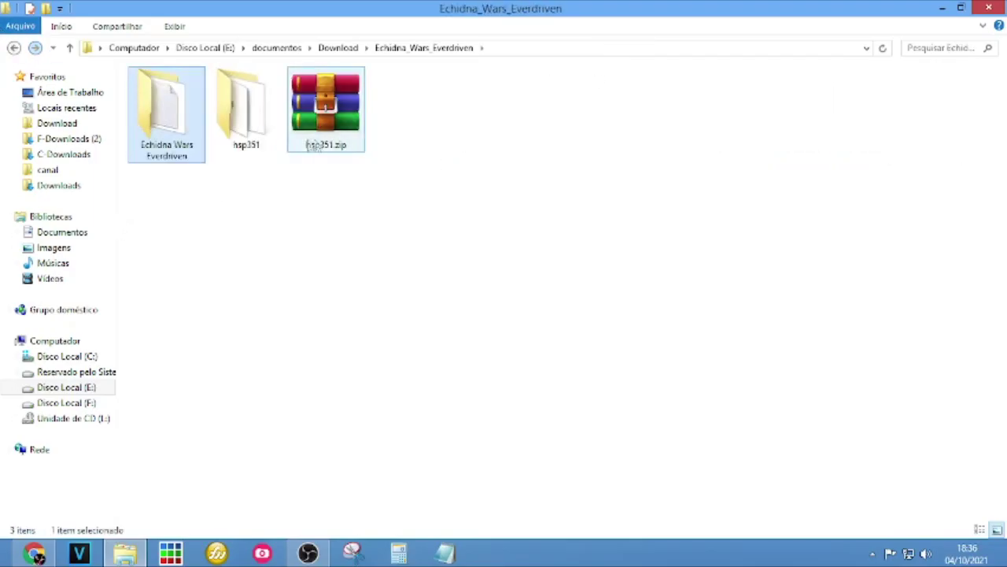